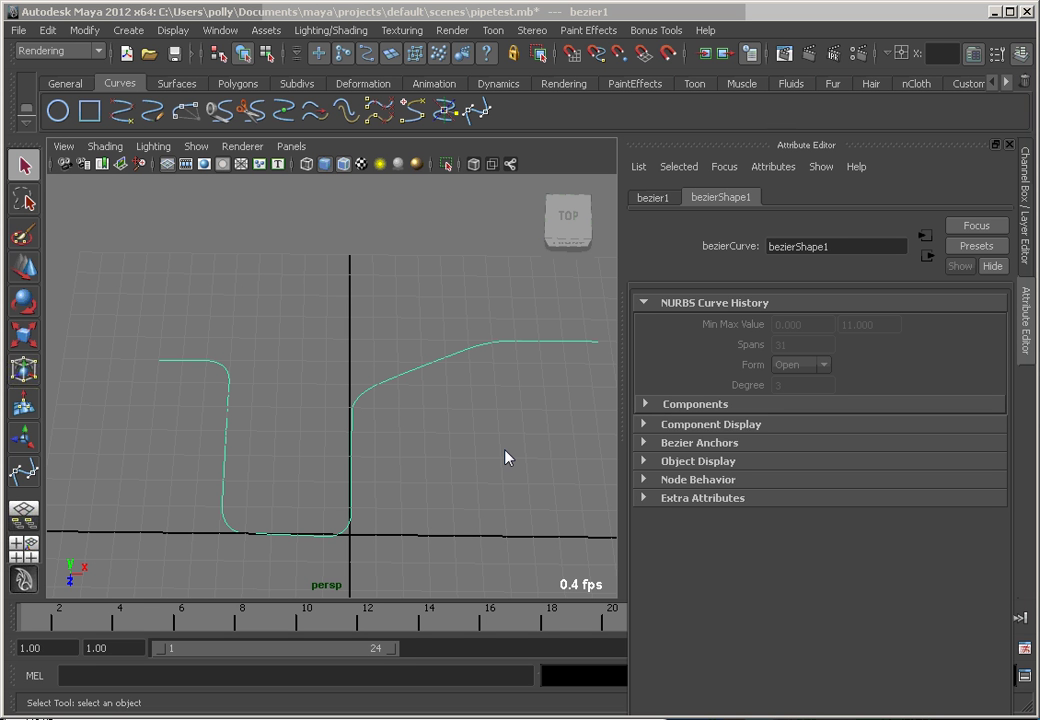
- Activate the Bezier Curve Tool on curve bezier1 to show its anchor points
{"action": "left_click", "coordinate": [477, 110]}
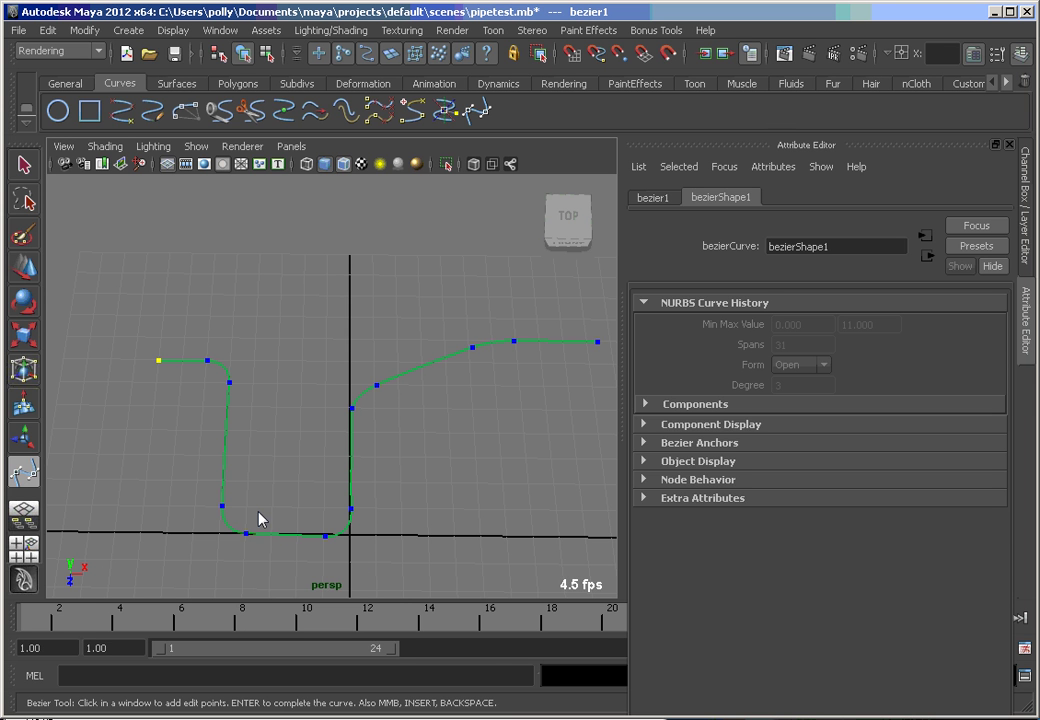
- Turn on NURBS edit point display for the bezier curve
{"action": "left_click", "coordinate": [84, 30]}
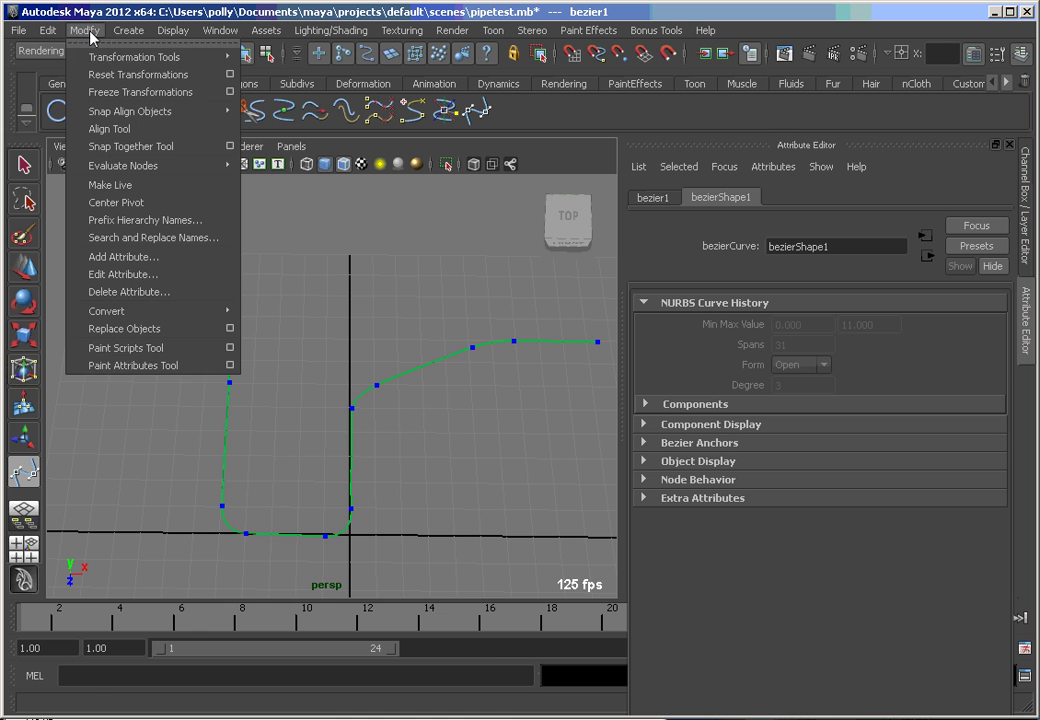
{"action": "mouse_move", "coordinate": [166, 314]}
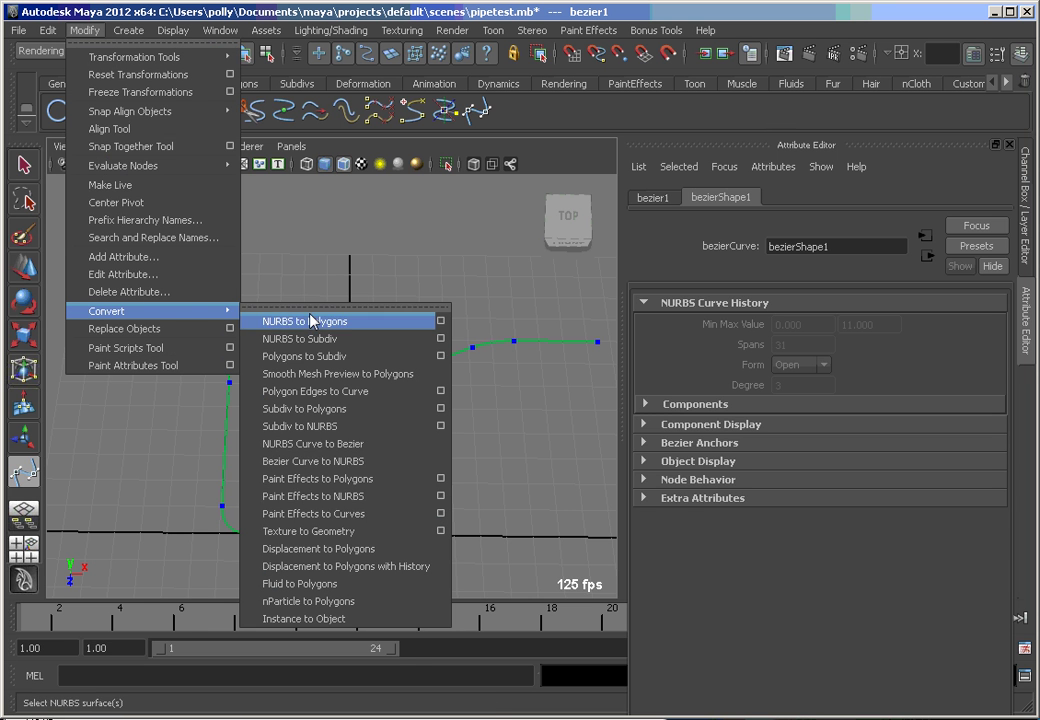
{"action": "left_click", "coordinate": [343, 478]}
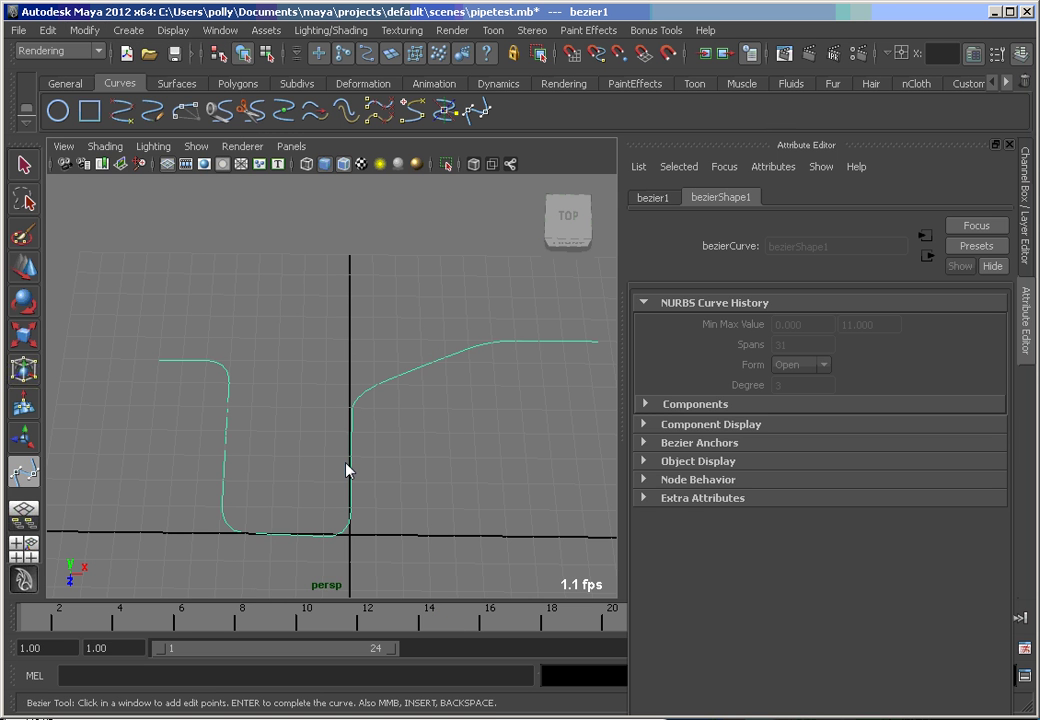
{"action": "left_click", "coordinate": [174, 30]}
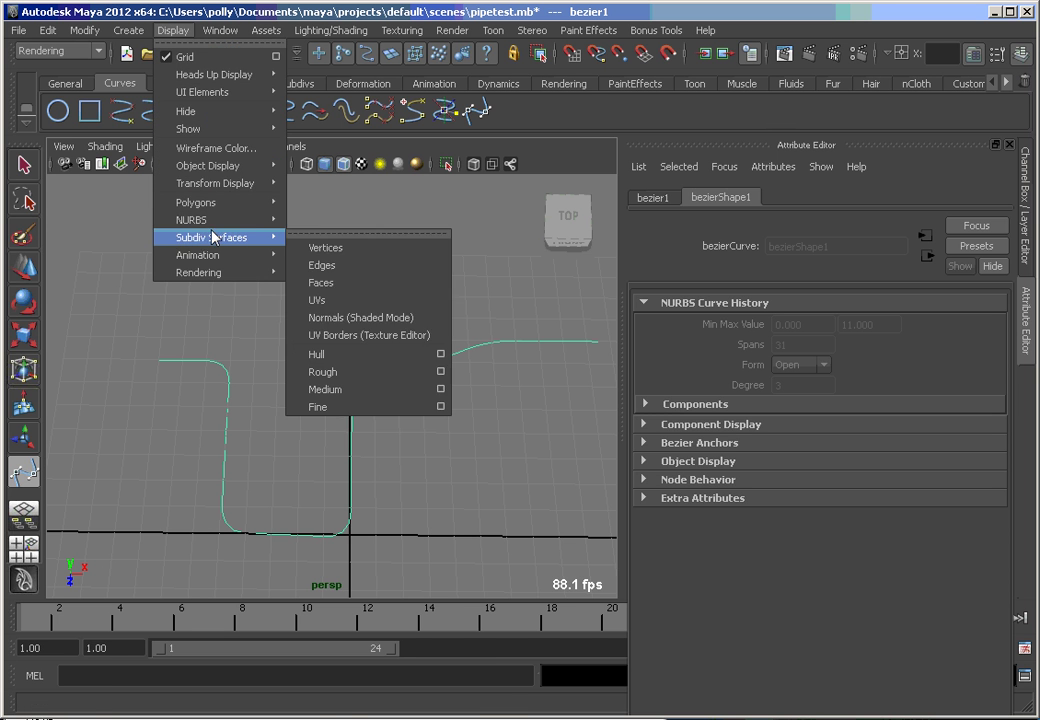
{"action": "mouse_move", "coordinate": [224, 222]}
{"action": "left_click", "coordinate": [353, 250]}
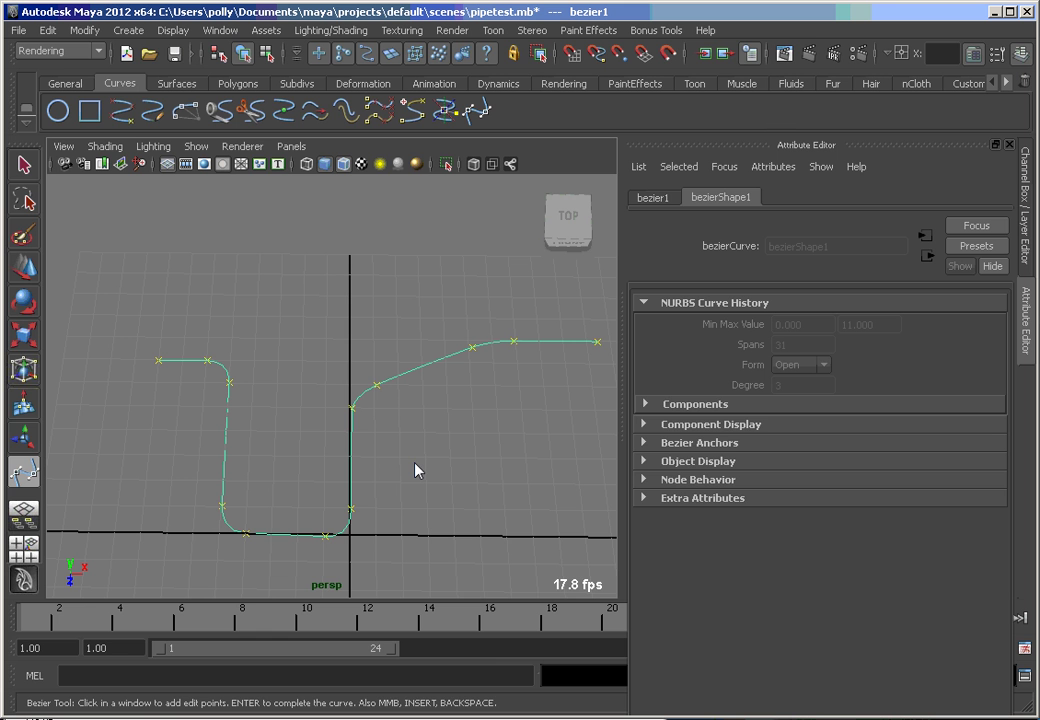
- Rebuild the curve into a uniform 4-span copy, move it above the original, and show its edit points
{"action": "left_click", "coordinate": [380, 121]}
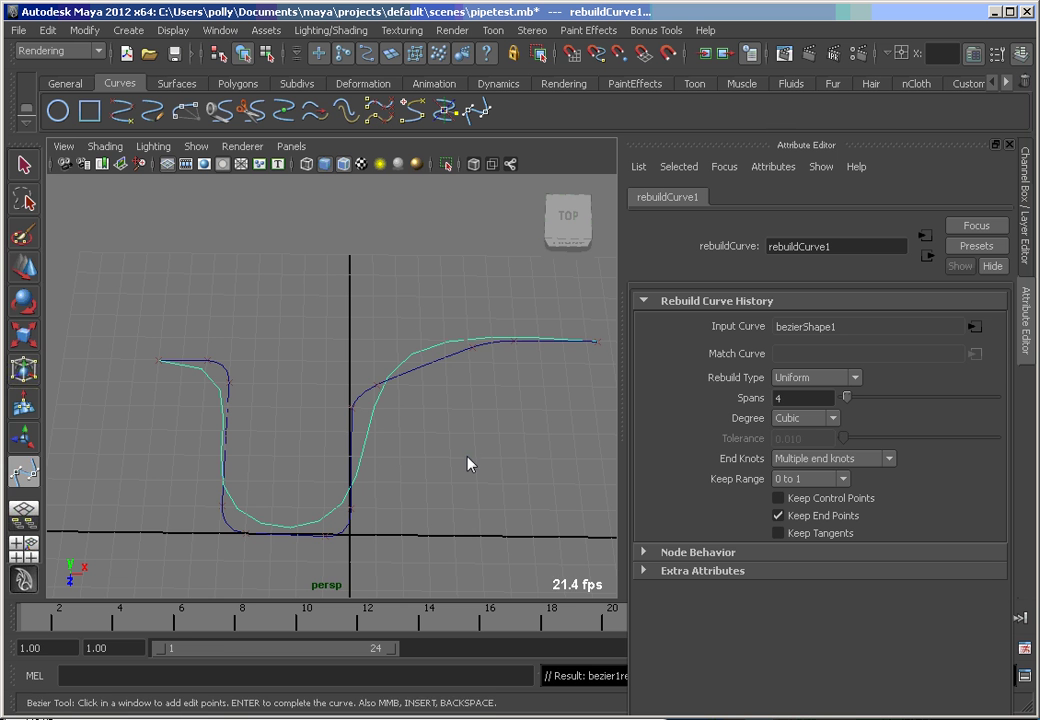
{"action": "key", "text": "w"}
{"action": "middle_click_drag", "start_coordinate": [441, 504], "coordinate": [448, 344]}
{"action": "right_click_drag", "start_coordinate": [515, 471], "coordinate": [350, 523], "text": "alt"}
{"action": "middle_click_drag", "start_coordinate": [350, 523], "coordinate": [363, 487]}
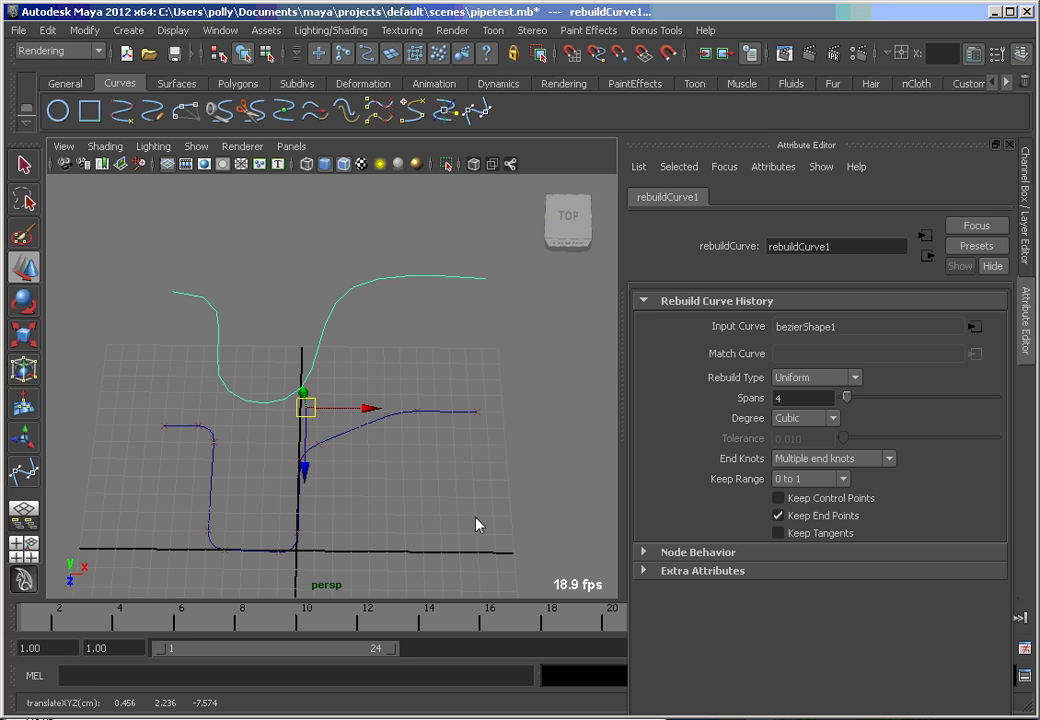
{"action": "left_click", "coordinate": [172, 30]}
{"action": "mouse_move", "coordinate": [230, 222]}
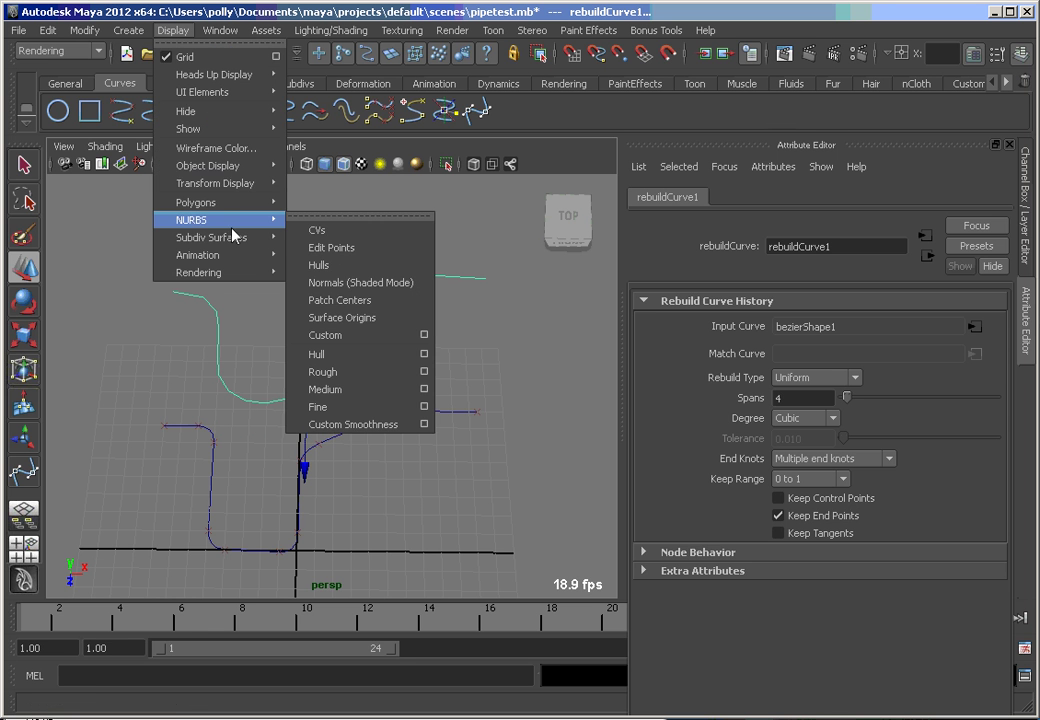
{"action": "left_click", "coordinate": [354, 248]}
- Select the upper rebuilt curve and raise its rebuildCurve1 Spans from 4 to 27
{"action": "left_click", "coordinate": [381, 467]}
{"action": "left_click", "coordinate": [322, 370]}
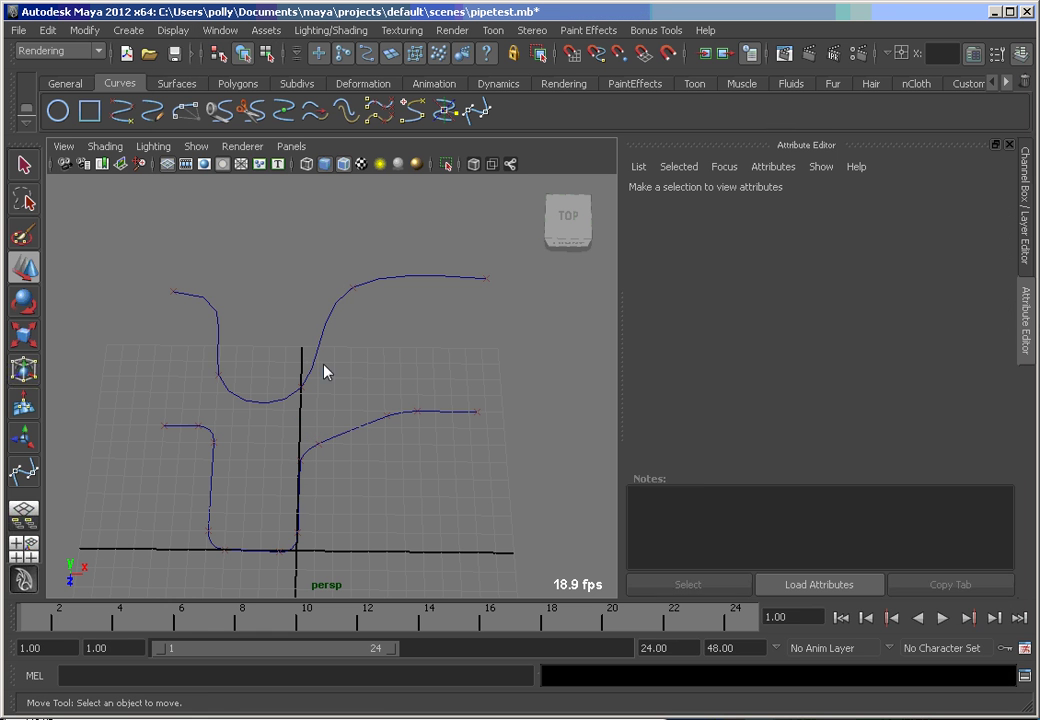
{"action": "key", "text": "q"}
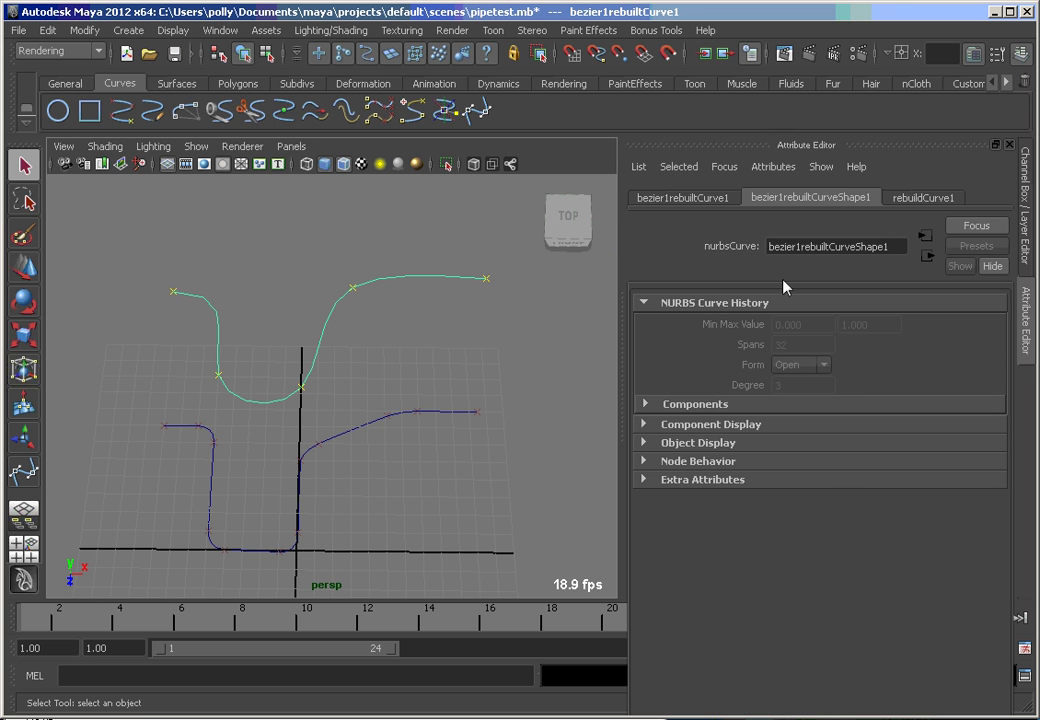
{"action": "left_click", "coordinate": [911, 201]}
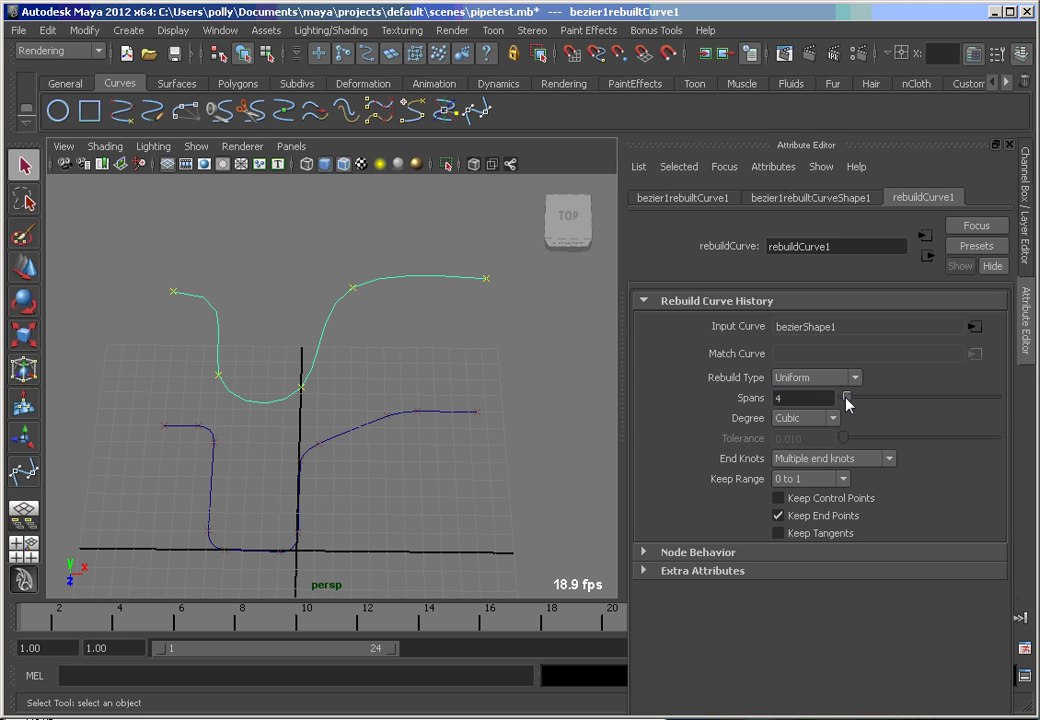
{"action": "left_click_drag", "start_coordinate": [847, 400], "coordinate": [884, 404]}
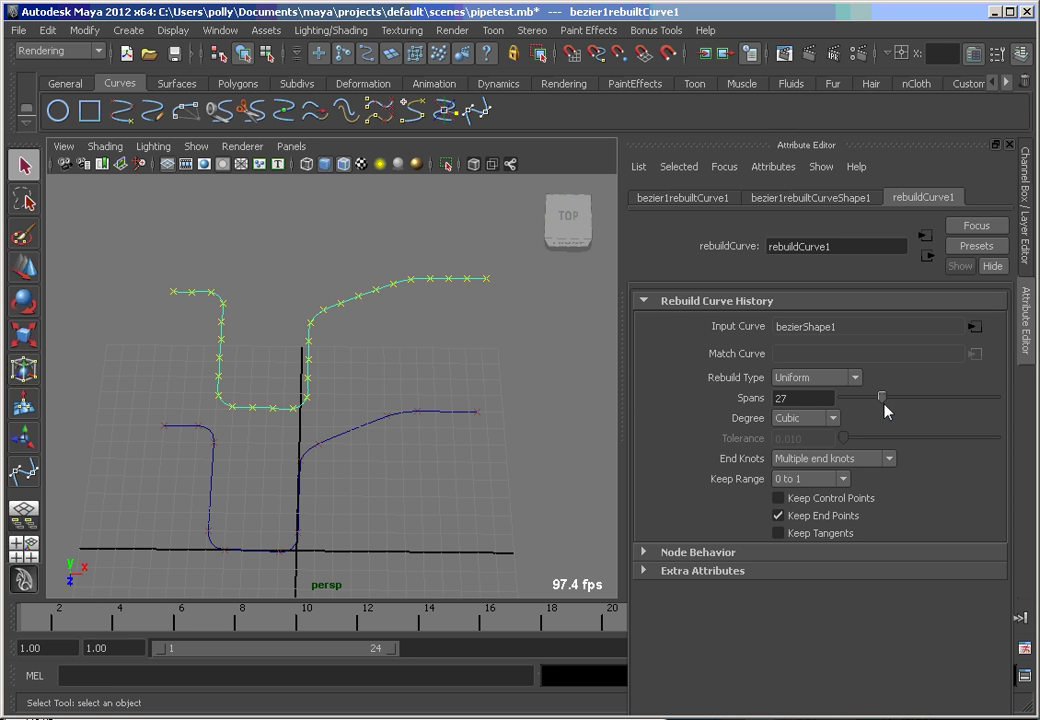
- Attach a Paint Effects stroke to the rebuilt curve with Use Normal, using a Mesh brush type
{"action": "left_click", "coordinate": [594, 32]}
{"action": "mouse_move", "coordinate": [640, 347]}
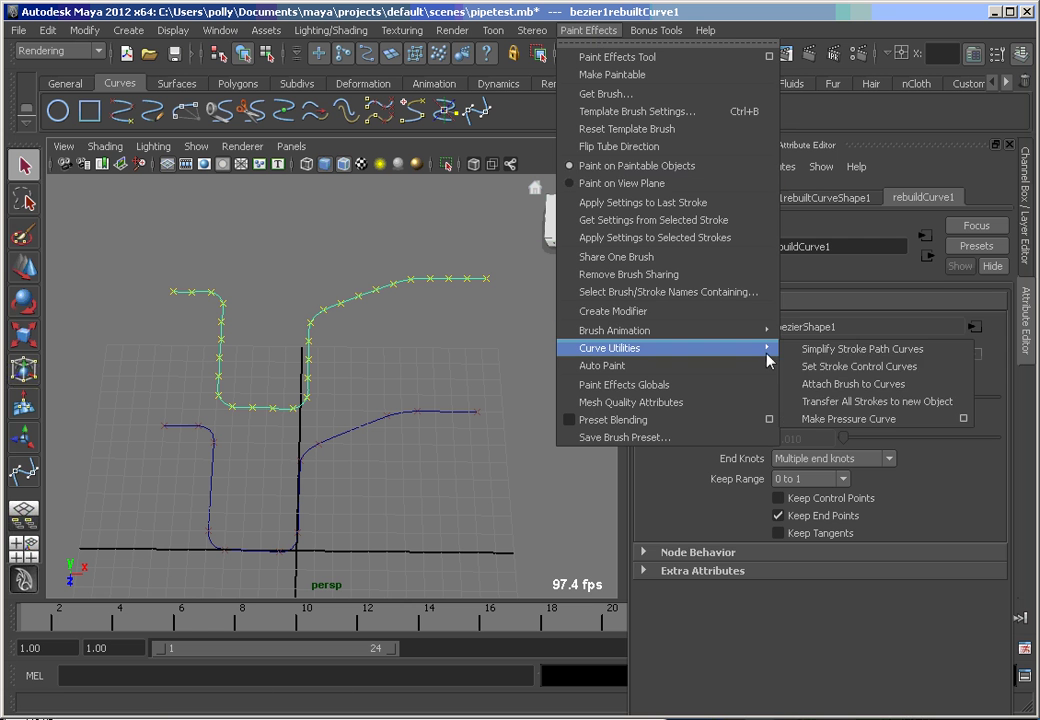
{"action": "left_click", "coordinate": [855, 384]}
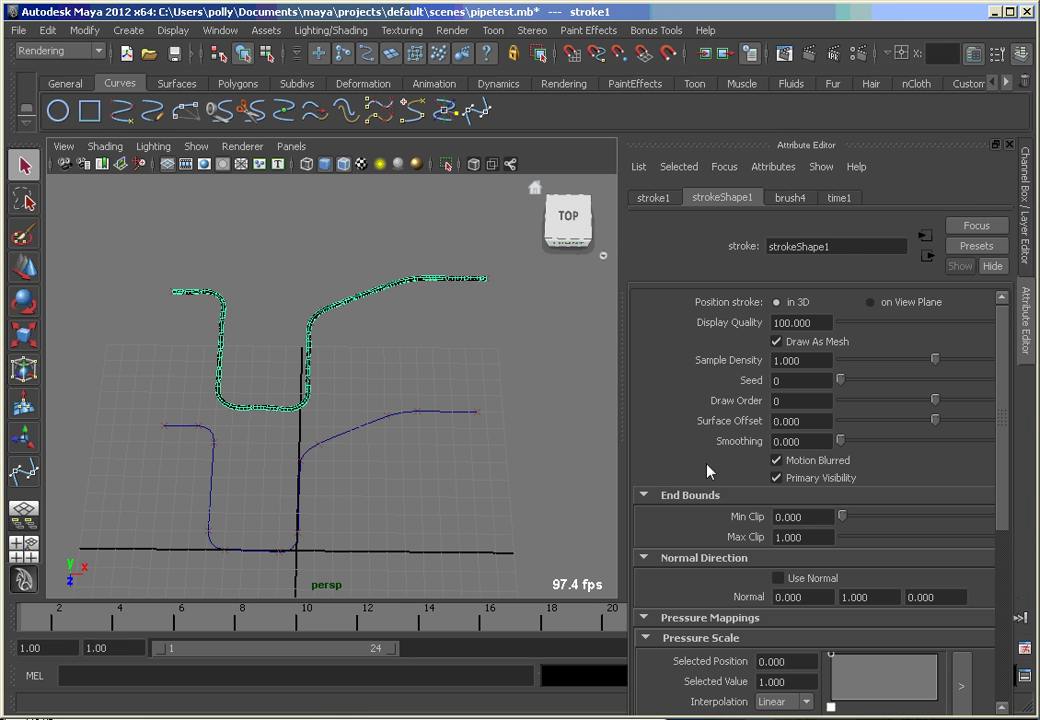
{"action": "left_click", "coordinate": [779, 579]}
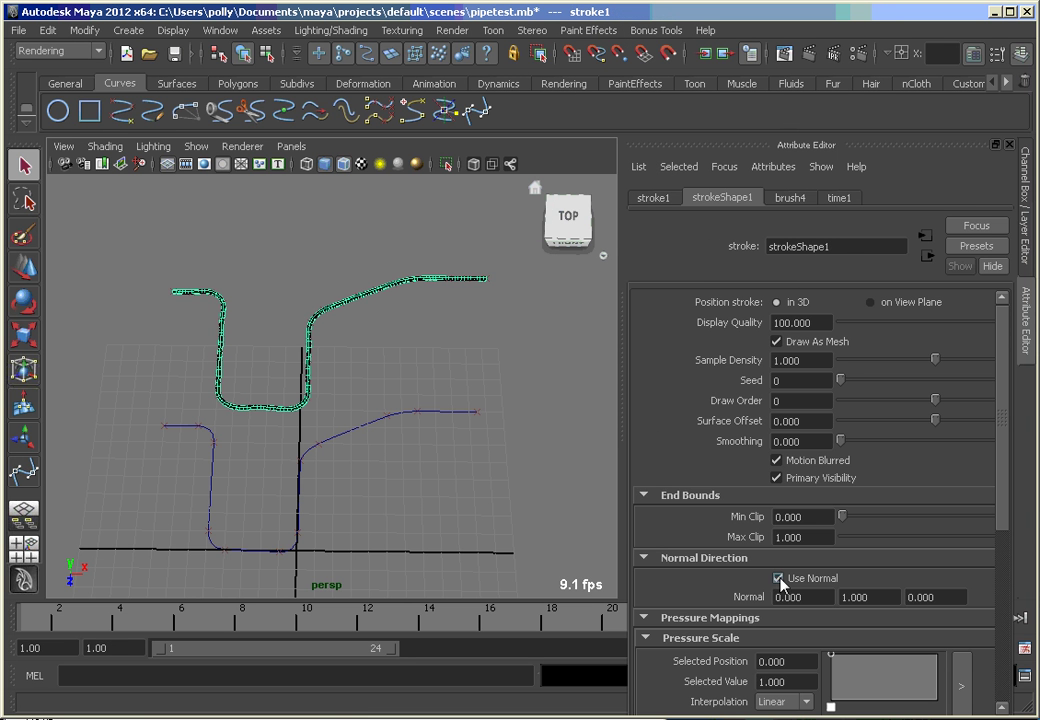
{"action": "left_click", "coordinate": [791, 198]}
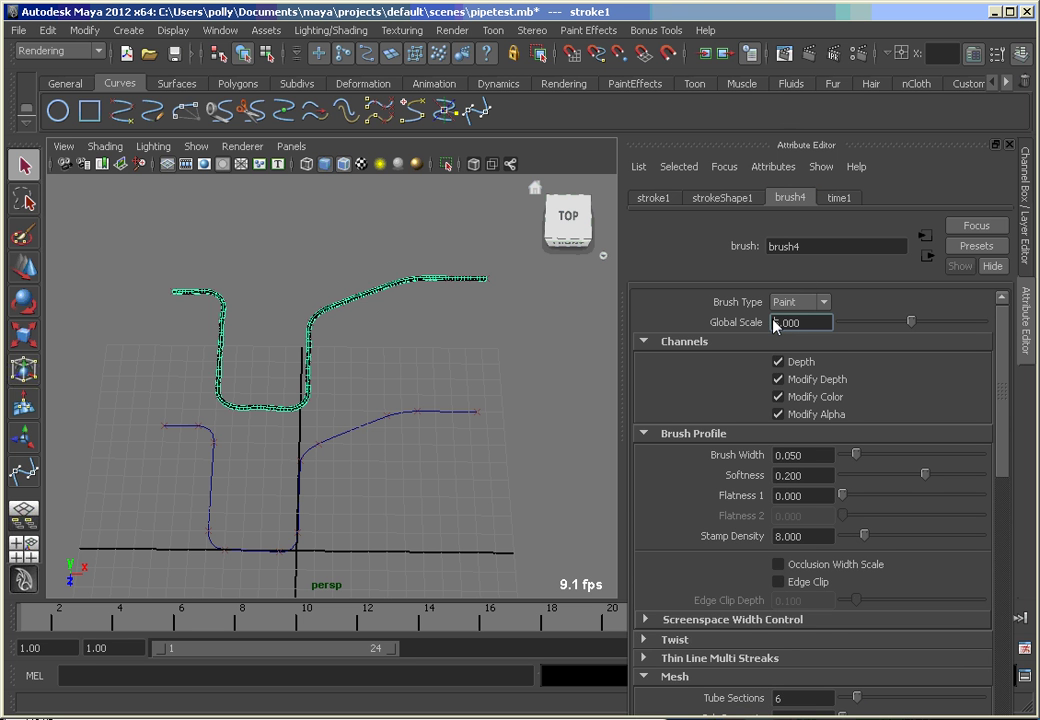
{"action": "left_click", "coordinate": [798, 302]}
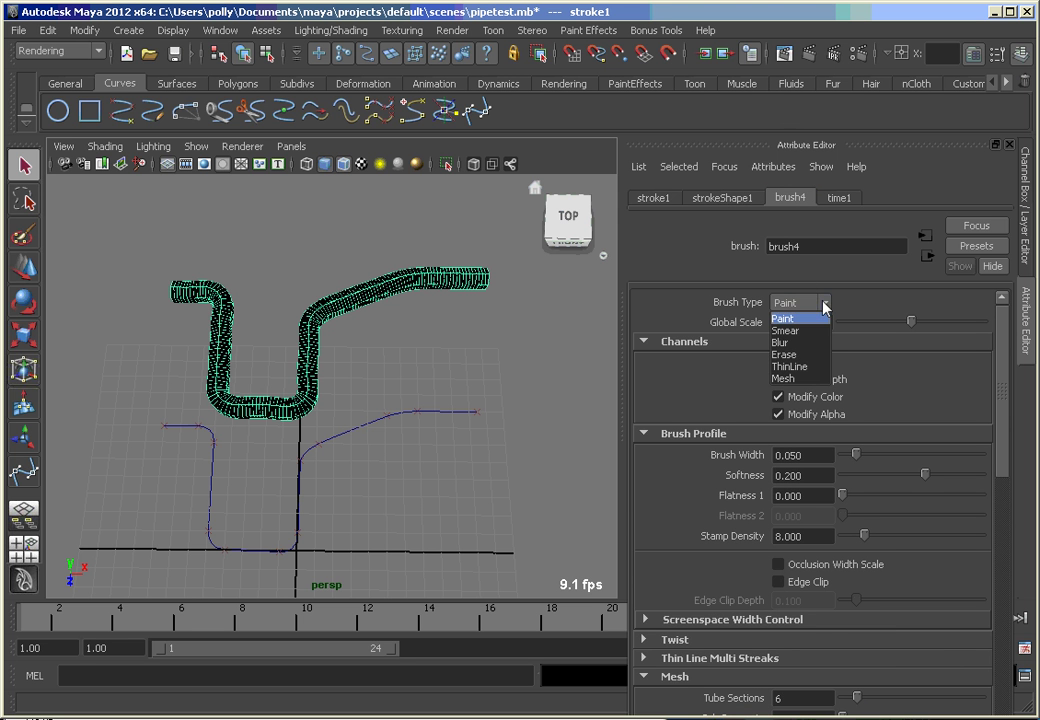
{"action": "left_click", "coordinate": [784, 378]}
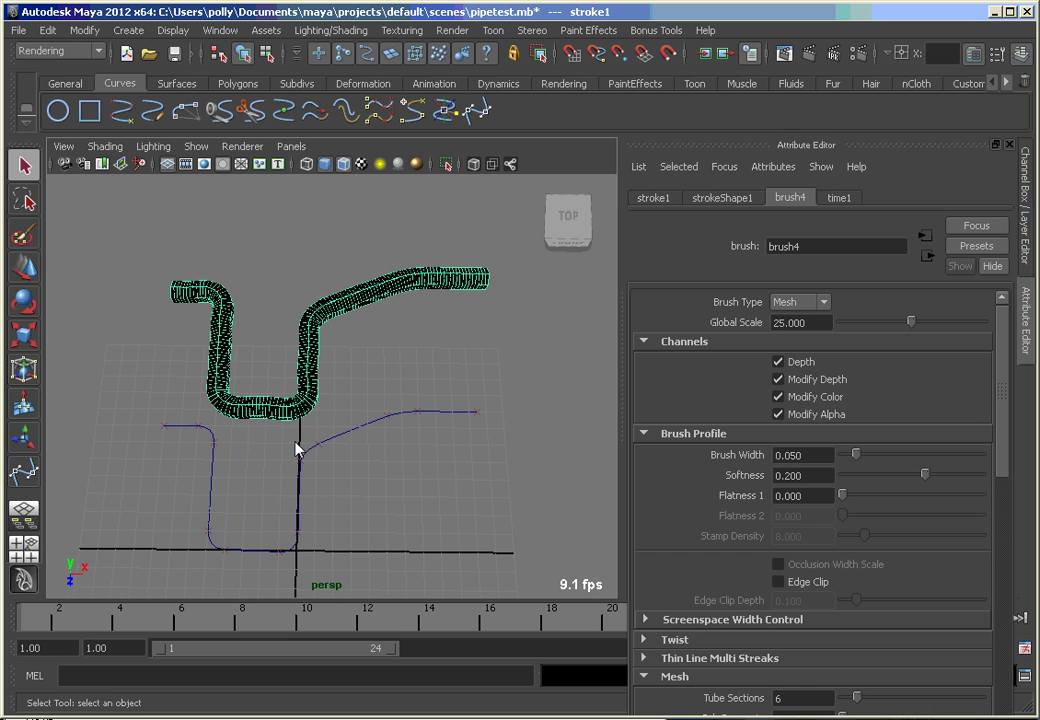
- Frame the pipe tubes closely and switch the viewport to wireframe display
{"action": "right_click_drag", "start_coordinate": [297, 448], "coordinate": [497, 477], "text": "alt"}
{"action": "left_click_drag", "start_coordinate": [497, 477], "coordinate": [320, 457], "text": "alt"}
{"action": "right_click_drag", "start_coordinate": [320, 457], "coordinate": [487, 462], "text": "alt"}
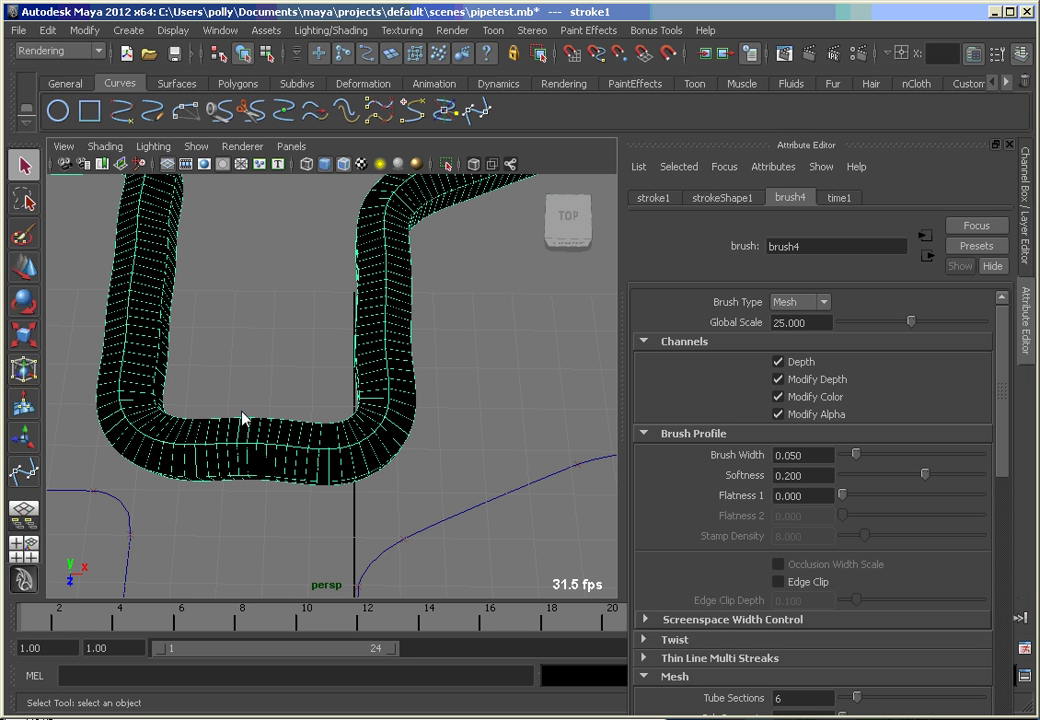
{"action": "mouse_move", "coordinate": [297, 481]}
{"action": "left_mouse_down", "text": "alt"}
{"action": "mouse_move", "coordinate": [304, 471]}
{"action": "mouse_move", "coordinate": [311, 485]}
{"action": "mouse_move", "coordinate": [302, 487]}
{"action": "mouse_move", "coordinate": [309, 474]}
{"action": "left_mouse_up", "text": "alt"}
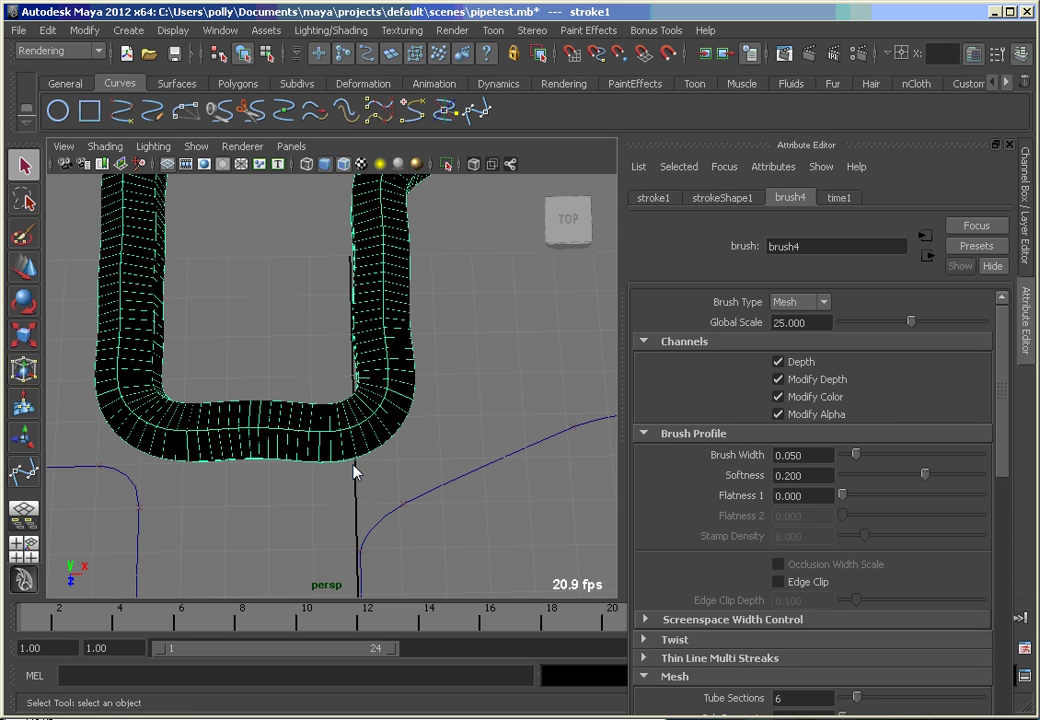
{"action": "key", "text": "4"}
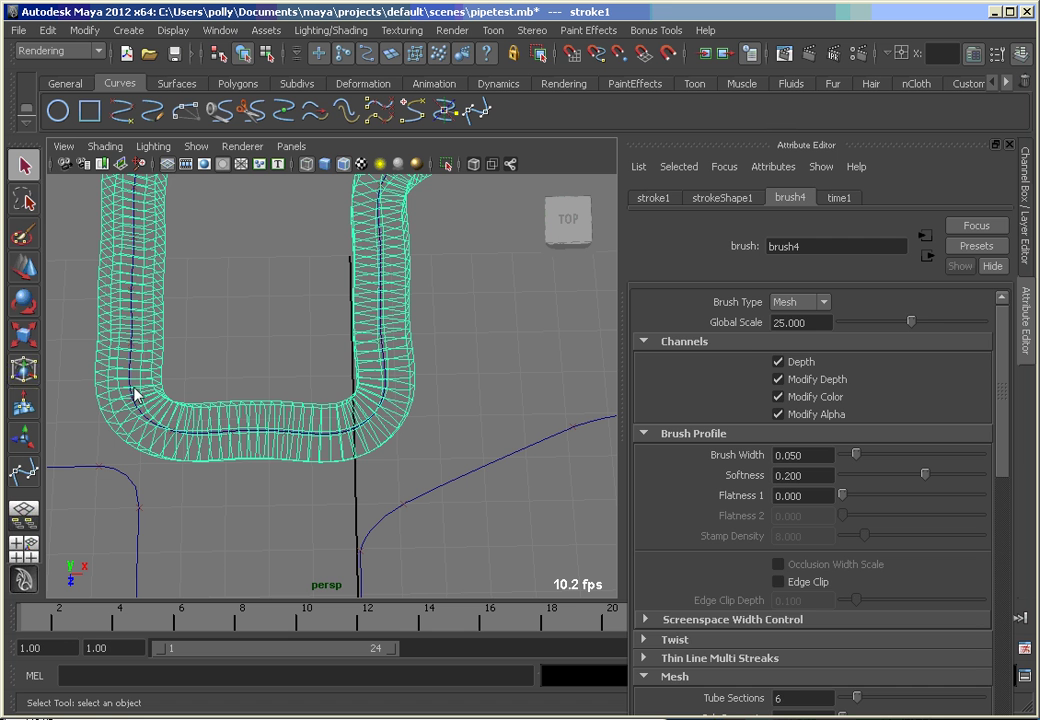
- Raise the rebuilt pipe curve's rebuildCurve1 Spans to 54
{"action": "left_click", "coordinate": [106, 308]}
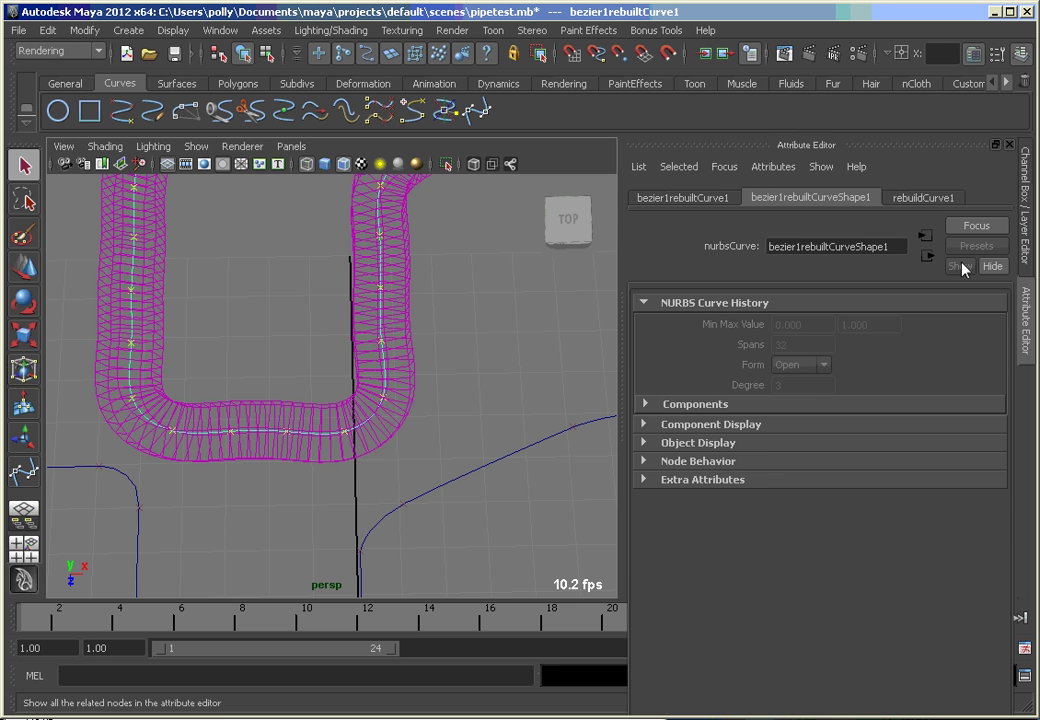
{"action": "left_click", "coordinate": [918, 198]}
{"action": "left_click_drag", "start_coordinate": [877, 404], "coordinate": [928, 409]}
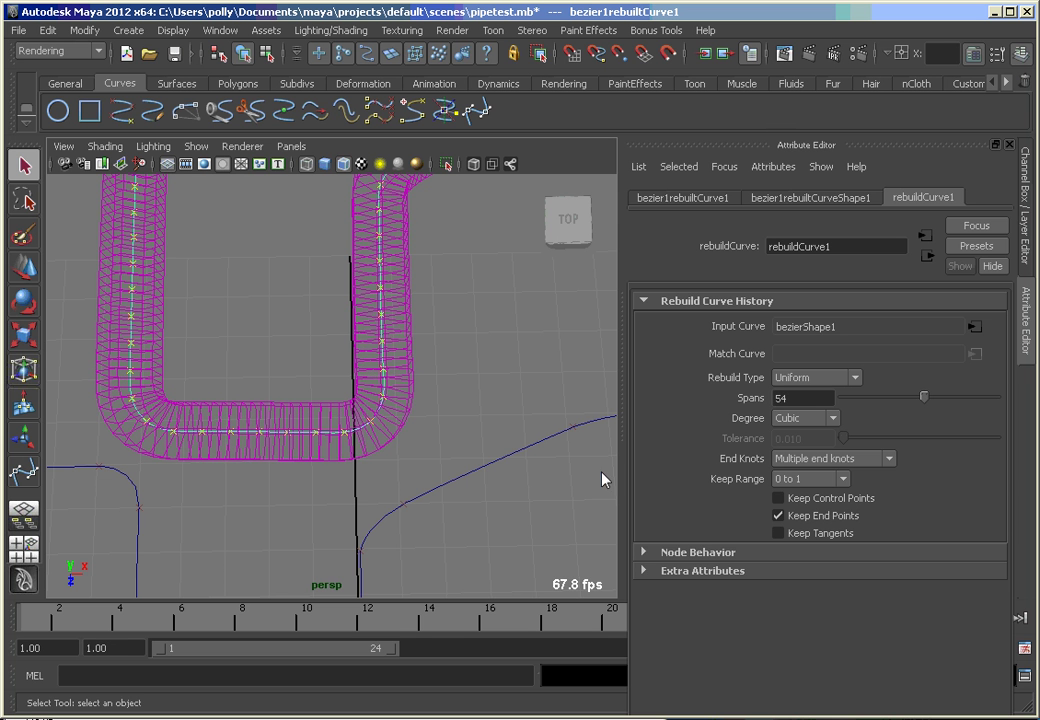
{"action": "right_click_drag", "start_coordinate": [446, 495], "coordinate": [244, 448], "text": "alt"}
{"action": "left_click_drag", "start_coordinate": [244, 448], "coordinate": [348, 453], "text": "alt"}
{"action": "middle_click_drag", "start_coordinate": [348, 453], "coordinate": [305, 503], "text": "alt"}
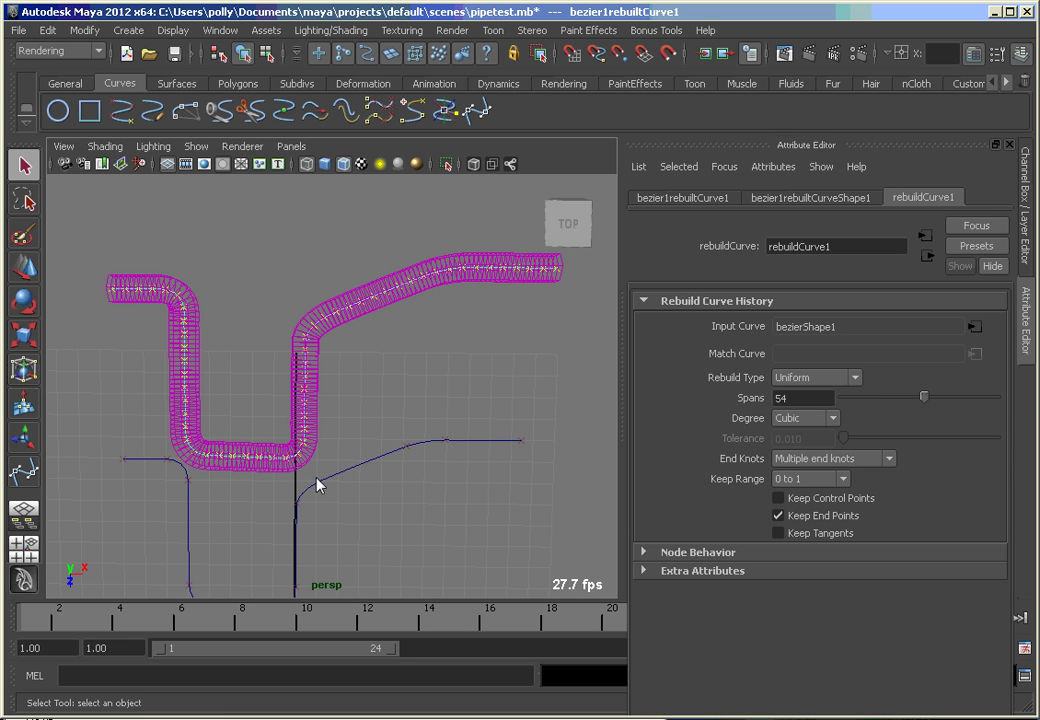
- Compare Linear, Cubic and Quadratic curve degrees, settling on Cubic
{"action": "left_click", "coordinate": [804, 419]}
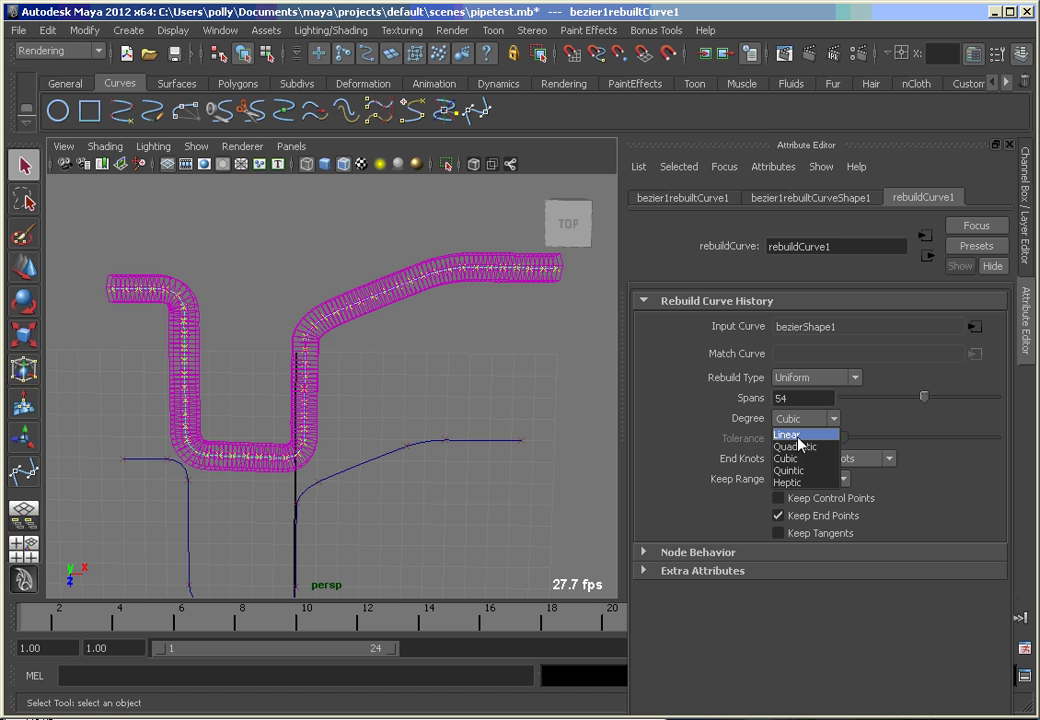
{"action": "left_click", "coordinate": [790, 435]}
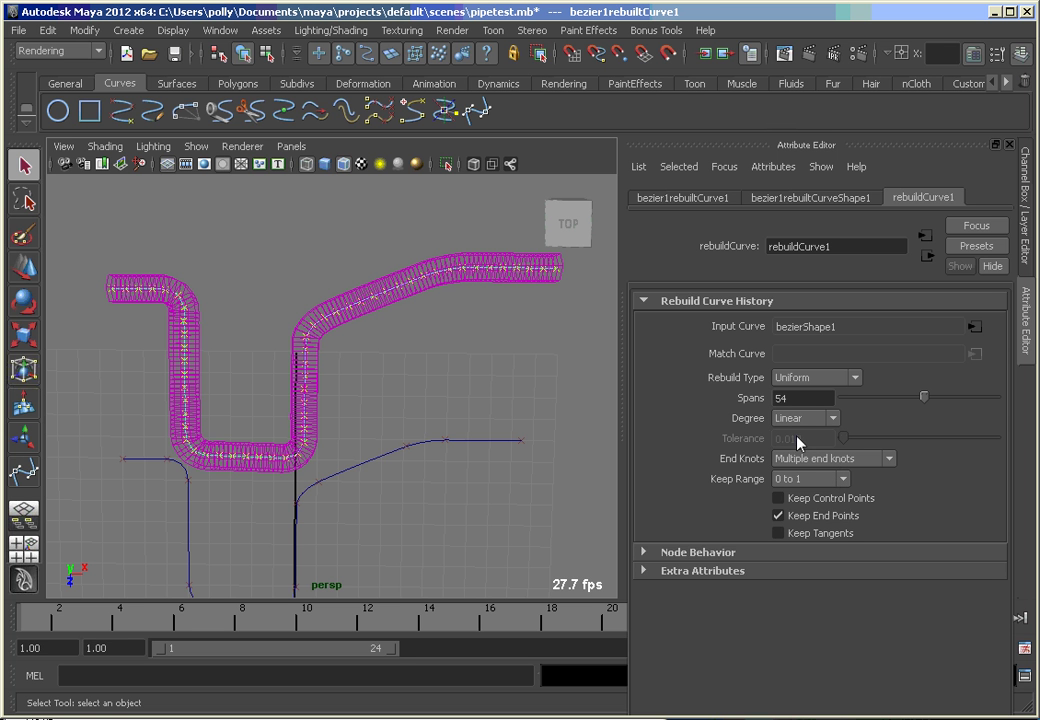
{"action": "mouse_move", "coordinate": [304, 410]}
{"action": "right_mouse_down", "text": "alt"}
{"action": "mouse_move", "coordinate": [297, 420]}
{"action": "mouse_move", "coordinate": [411, 369]}
{"action": "mouse_move", "coordinate": [439, 506]}
{"action": "mouse_move", "coordinate": [303, 416]}
{"action": "right_mouse_up", "text": "alt"}
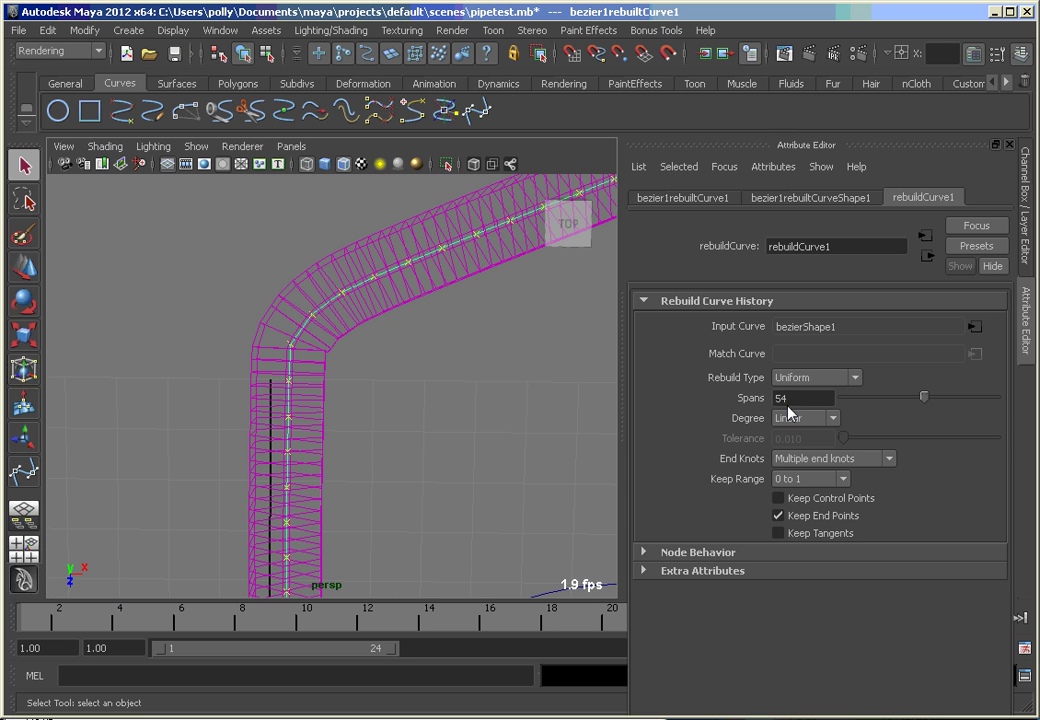
{"action": "left_click", "coordinate": [812, 420]}
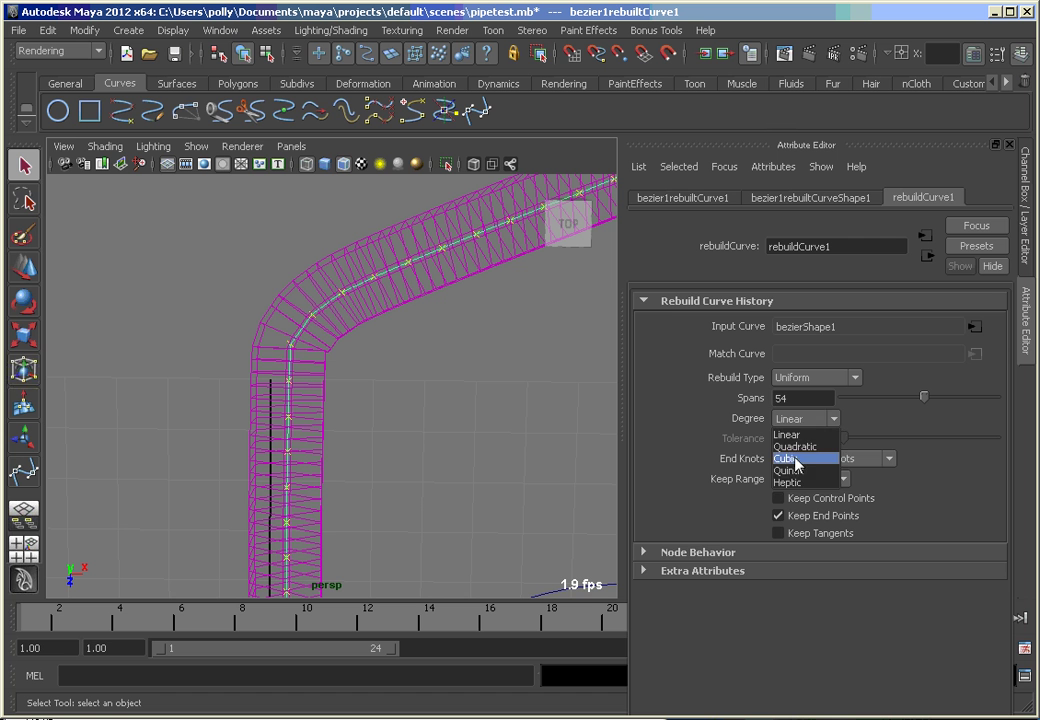
{"action": "left_click", "coordinate": [800, 461]}
{"action": "left_click", "coordinate": [805, 419]}
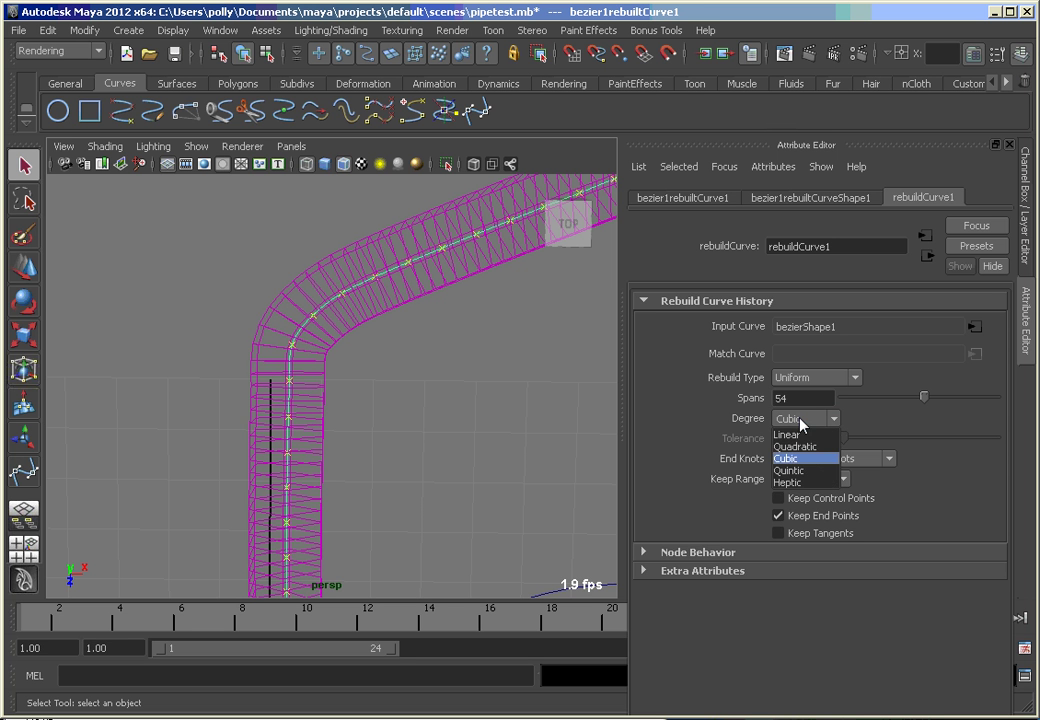
{"action": "left_click", "coordinate": [800, 447]}
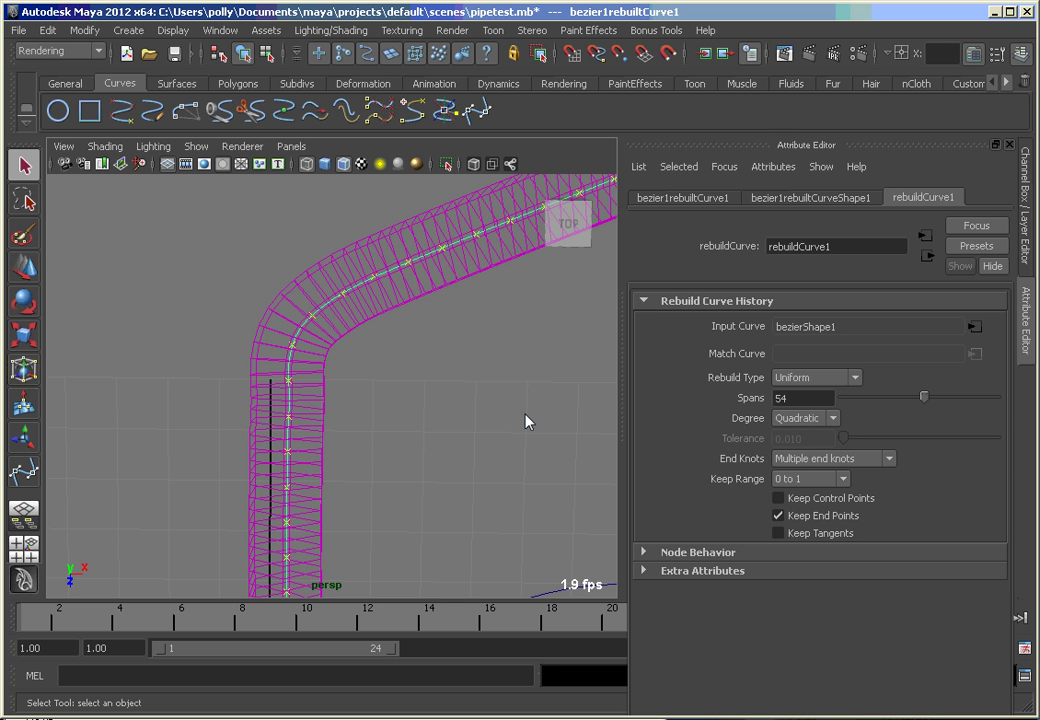
{"action": "right_click_drag", "start_coordinate": [570, 427], "coordinate": [275, 457], "text": "alt"}
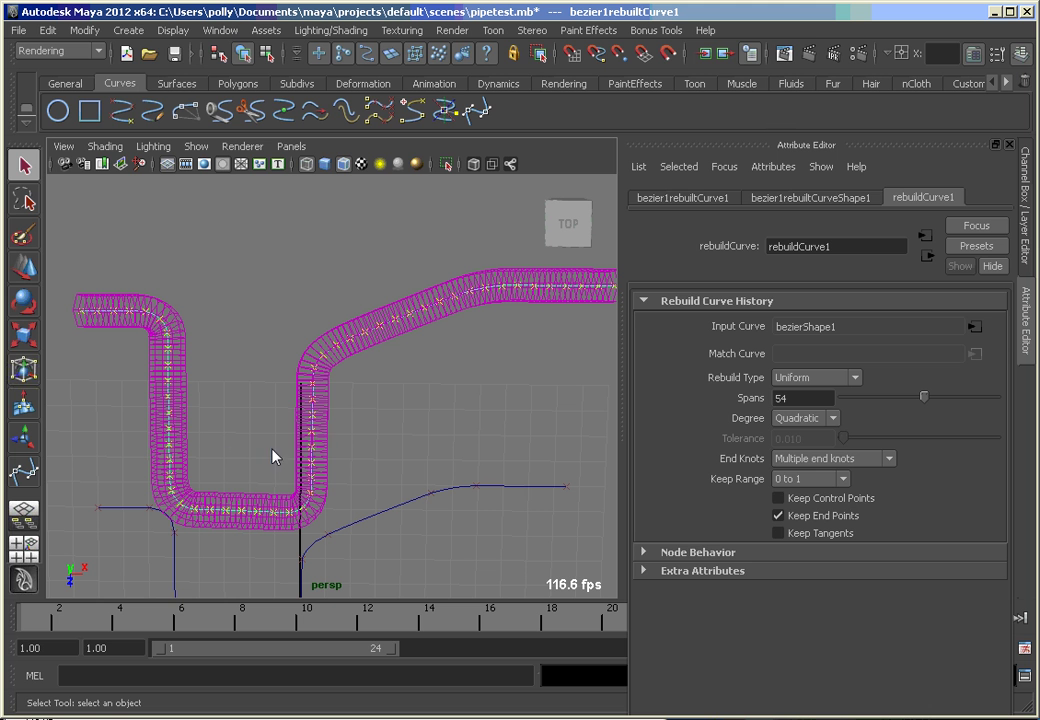
{"action": "left_click", "coordinate": [805, 416]}
{"action": "left_click", "coordinate": [822, 445]}
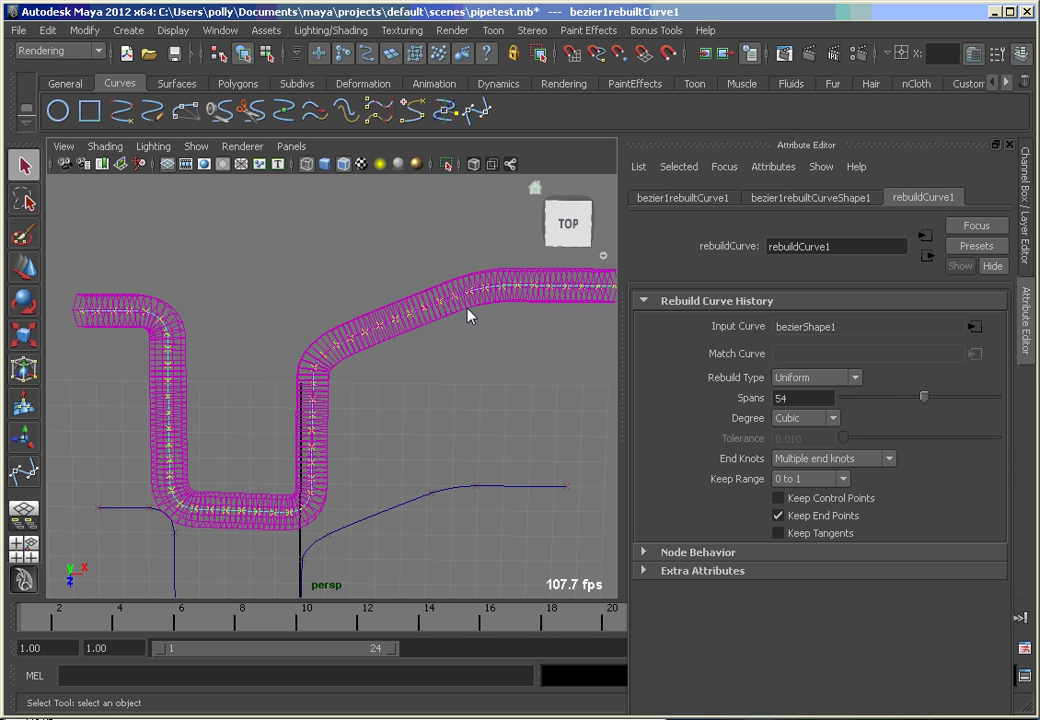
- Lower the pipe stroke's strokeShape1 Sample Density to 0.541 and inspect the coarser mesh
{"action": "left_click", "coordinate": [406, 338]}
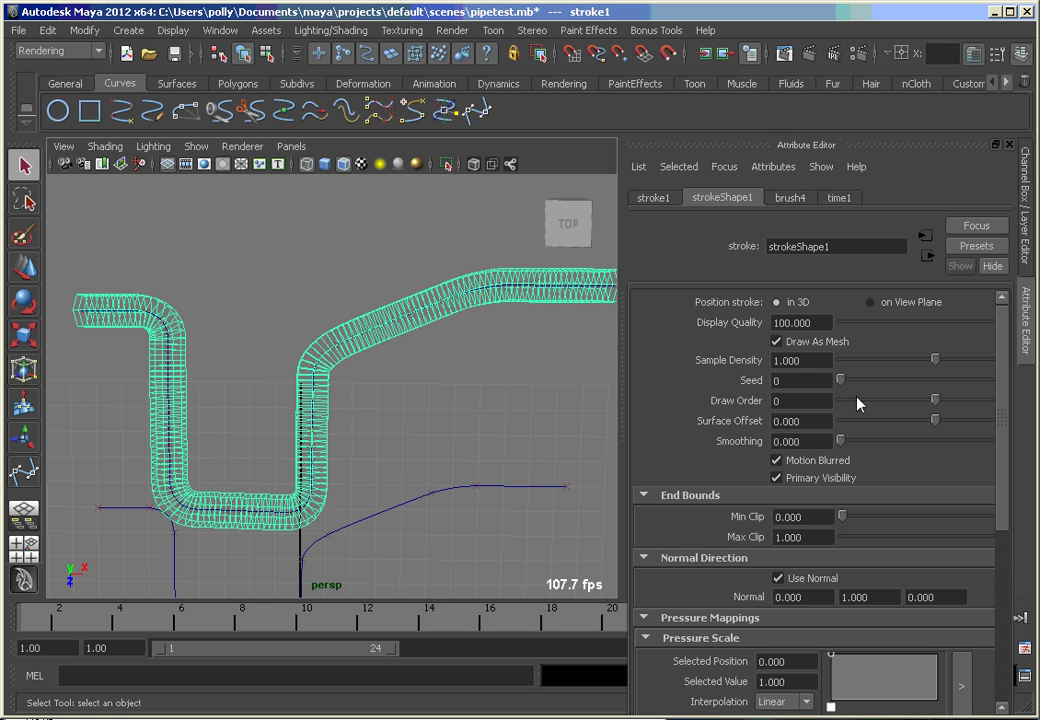
{"action": "scroll", "coordinate": [970, 428], "scroll_direction": "down", "scroll_amount": 6}
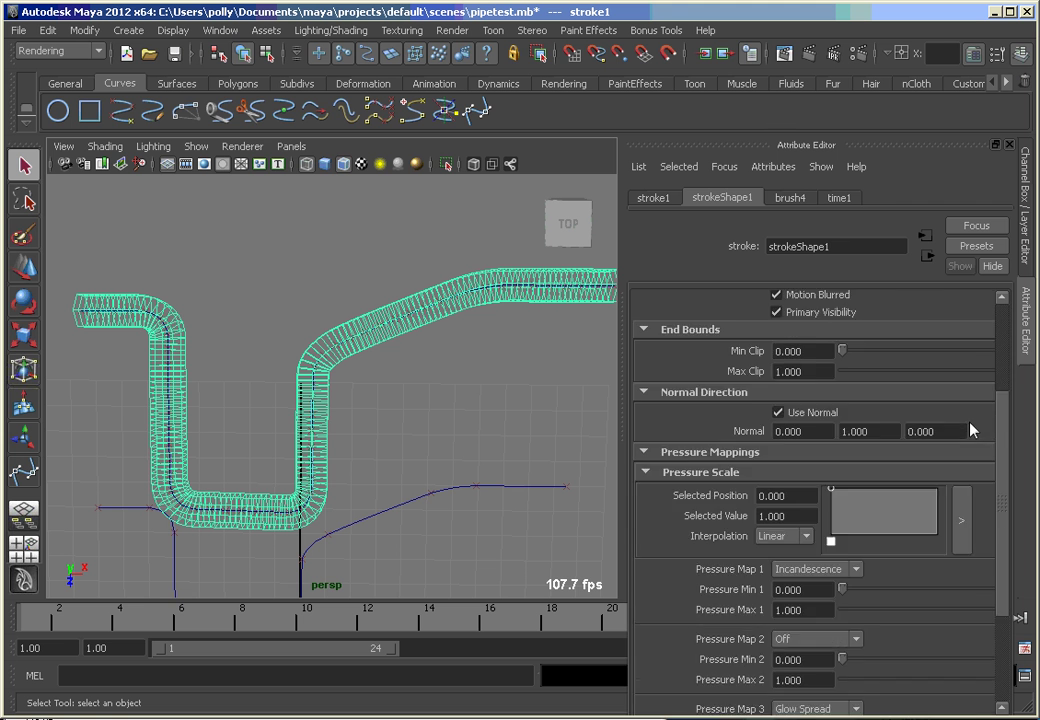
{"action": "scroll", "coordinate": [968, 427], "scroll_direction": "up", "scroll_amount": 6}
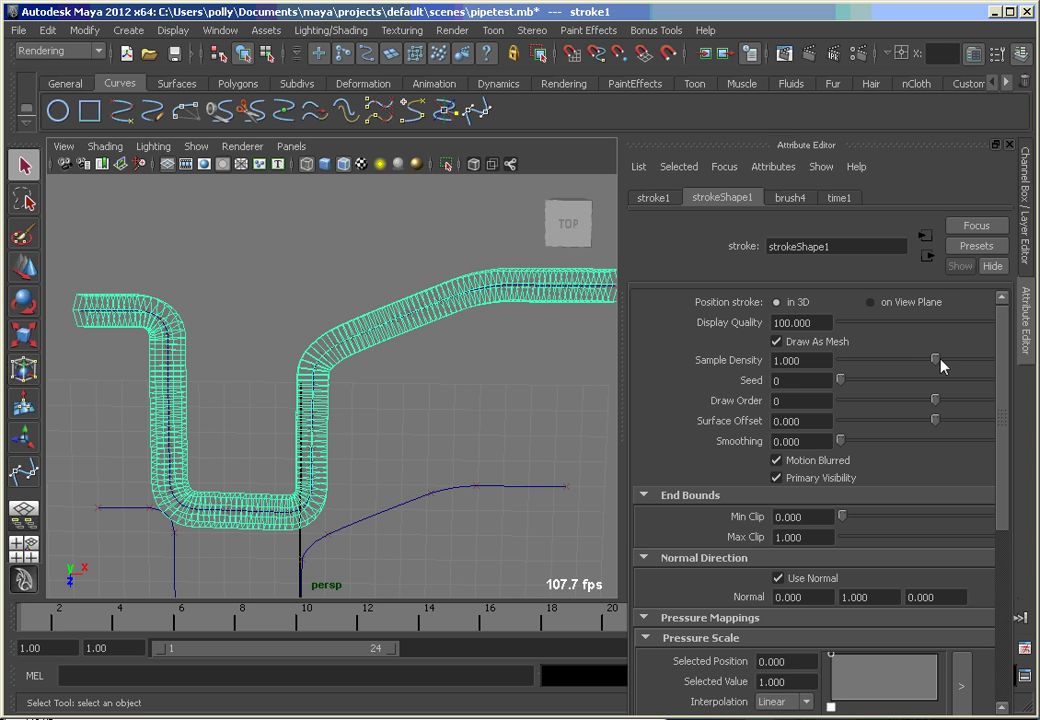
{"action": "mouse_move", "coordinate": [936, 362]}
{"action": "left_mouse_down"}
{"action": "mouse_move", "coordinate": [838, 383]}
{"action": "mouse_move", "coordinate": [843, 372]}
{"action": "mouse_move", "coordinate": [895, 374]}
{"action": "left_mouse_up"}
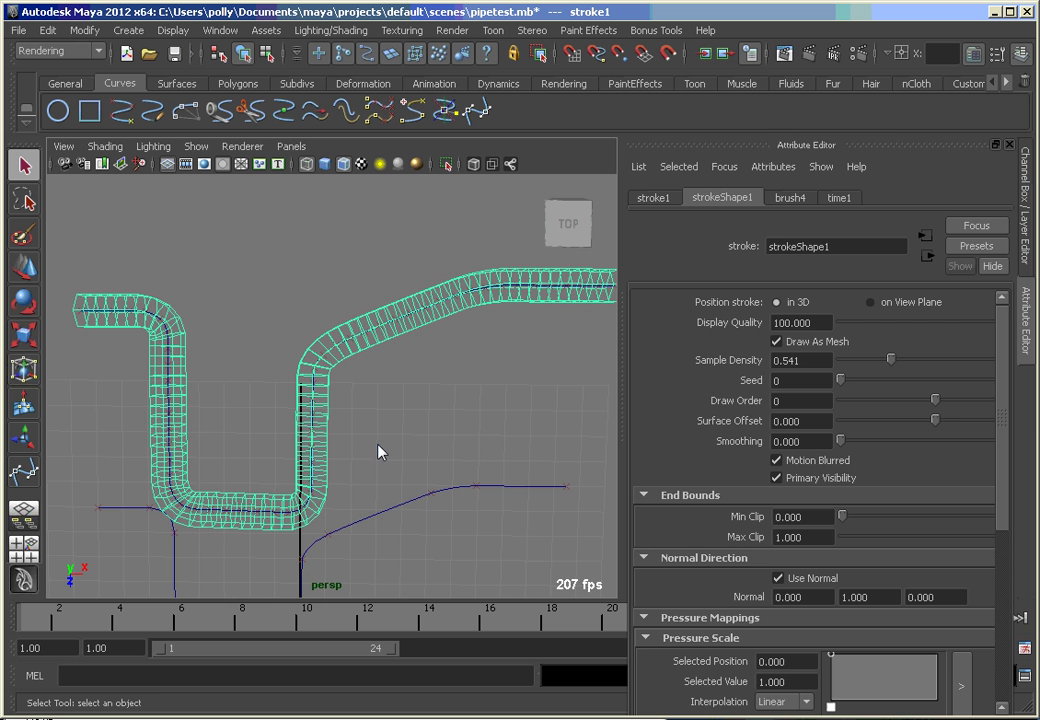
{"action": "mouse_move", "coordinate": [371, 446]}
{"action": "left_mouse_down", "text": "alt"}
{"action": "mouse_move", "coordinate": [399, 434]}
{"action": "mouse_move", "coordinate": [367, 390]}
{"action": "mouse_move", "coordinate": [355, 418]}
{"action": "mouse_move", "coordinate": [367, 426]}
{"action": "left_mouse_up", "text": "alt"}
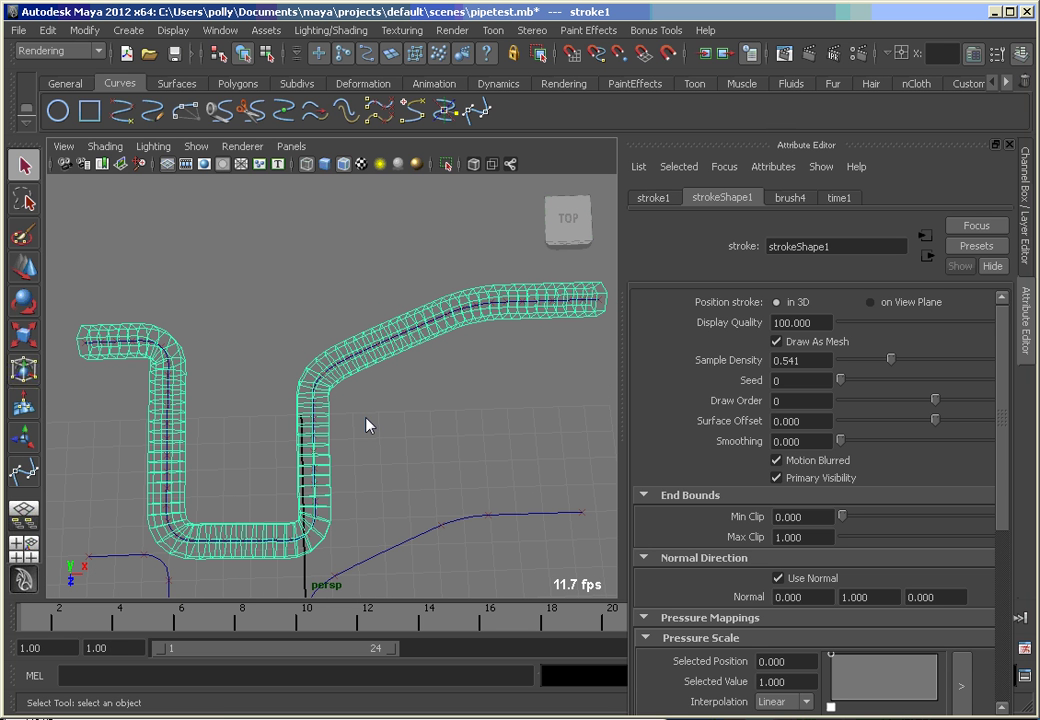